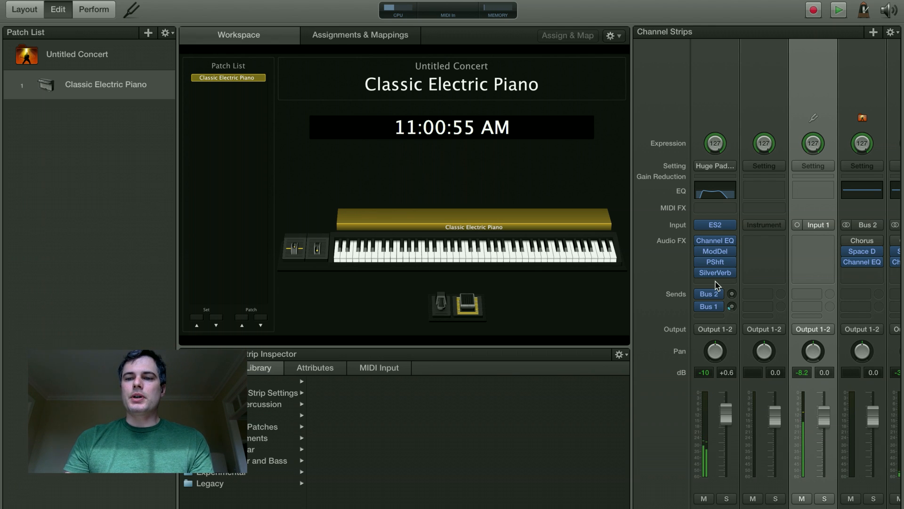
# - Load Ultrabeat on the second strip and switch its sequencer to empty pattern 15 (D 0)
pyautogui.click(766, 229)
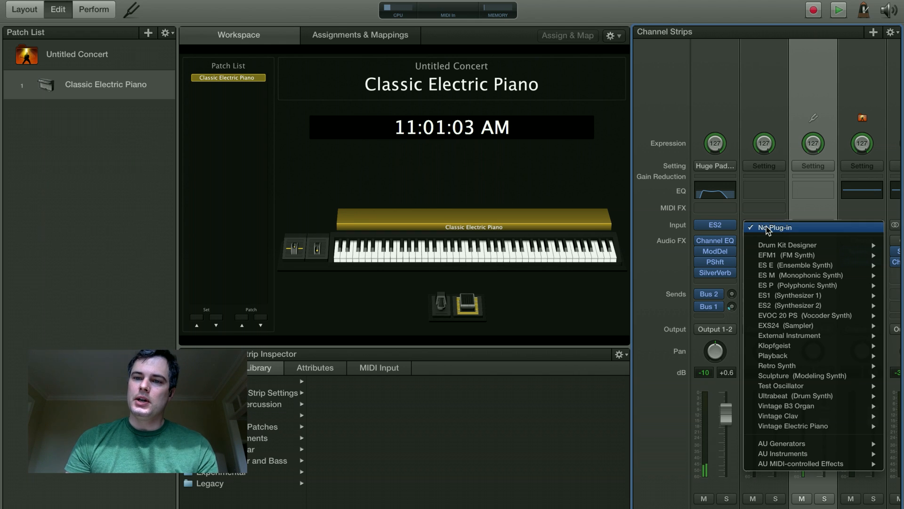
pyautogui.moveTo(786, 390)
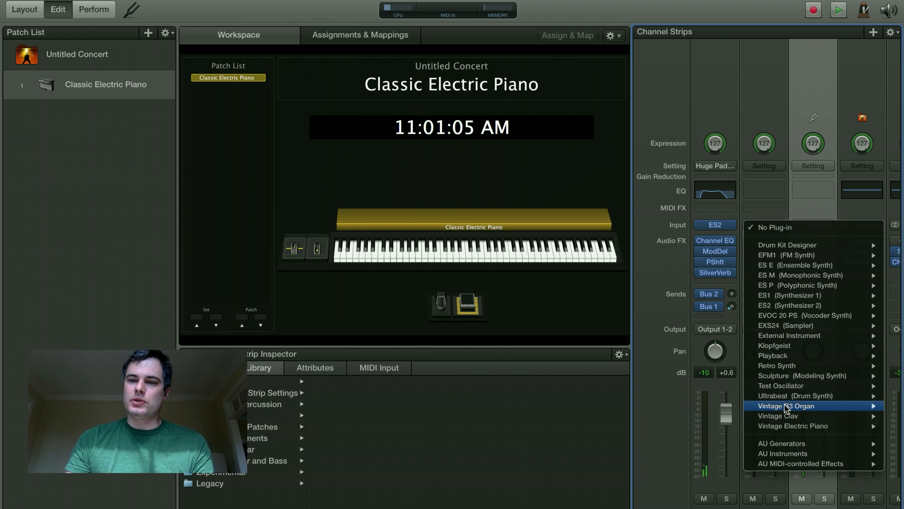
pyautogui.click(786, 400)
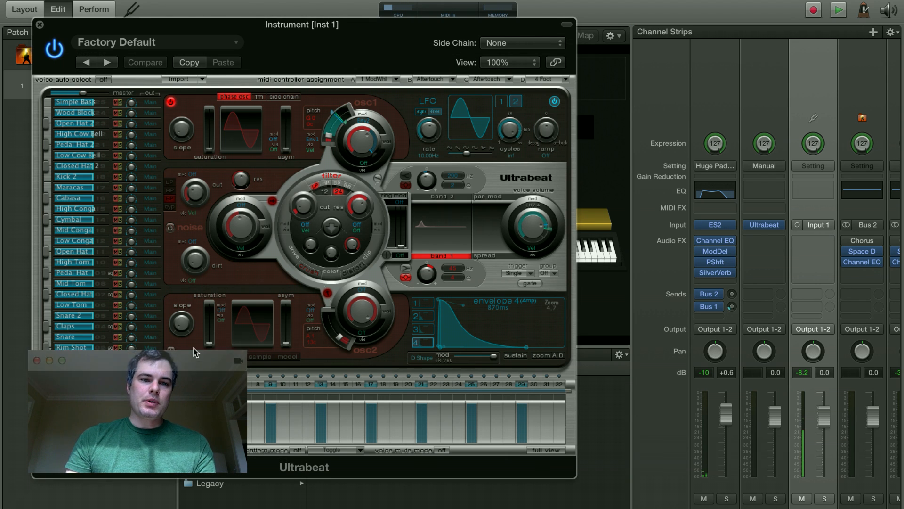
pyautogui.moveTo(295, 32); pyautogui.dragTo(569, 35)
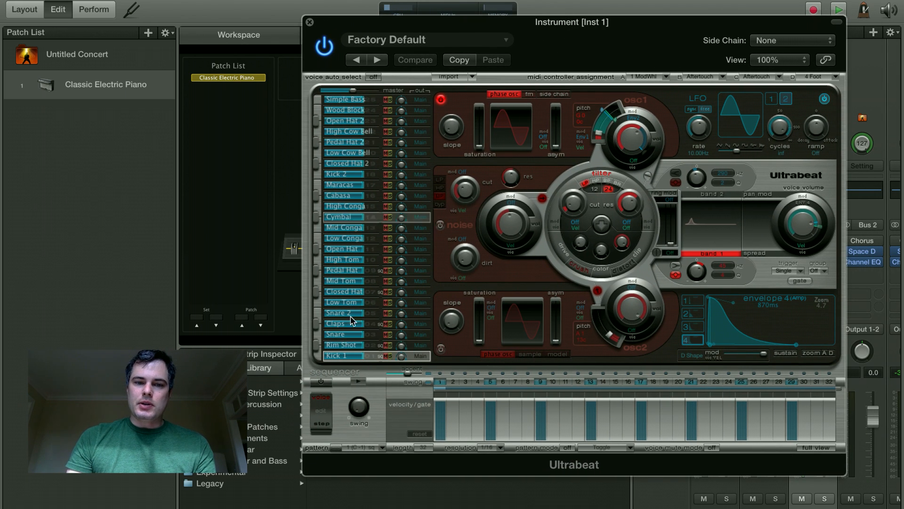
pyautogui.click(359, 448)
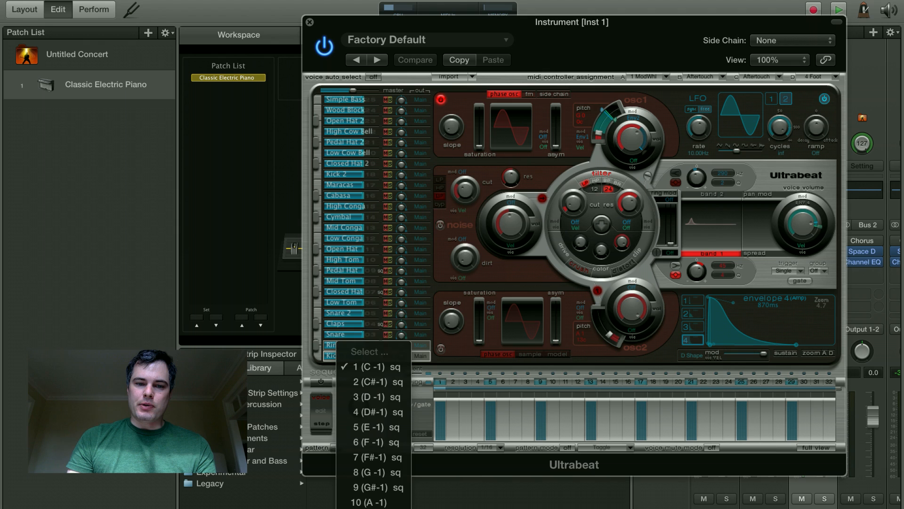
pyautogui.click(361, 480)
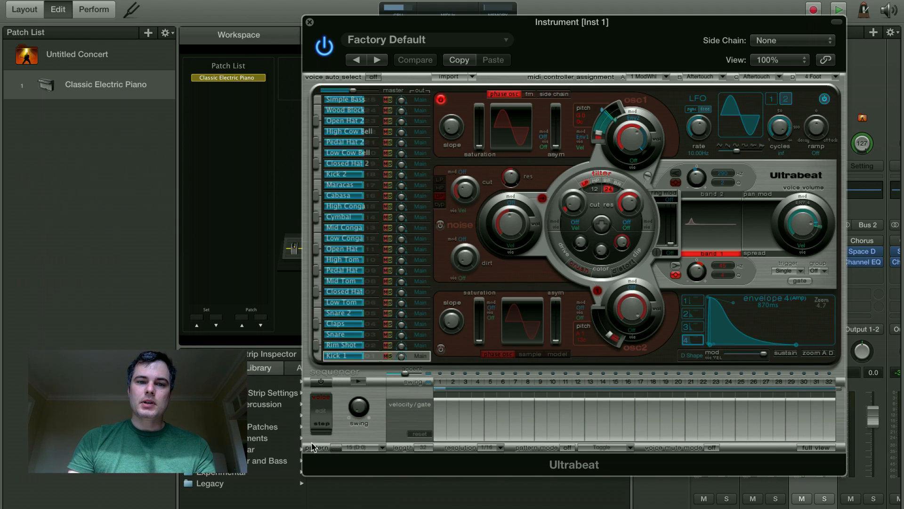
# - Show Ultrabeat's full step grid and place Kick 1 on steps 1, 3, 5 and 7
pyautogui.click(816, 448)
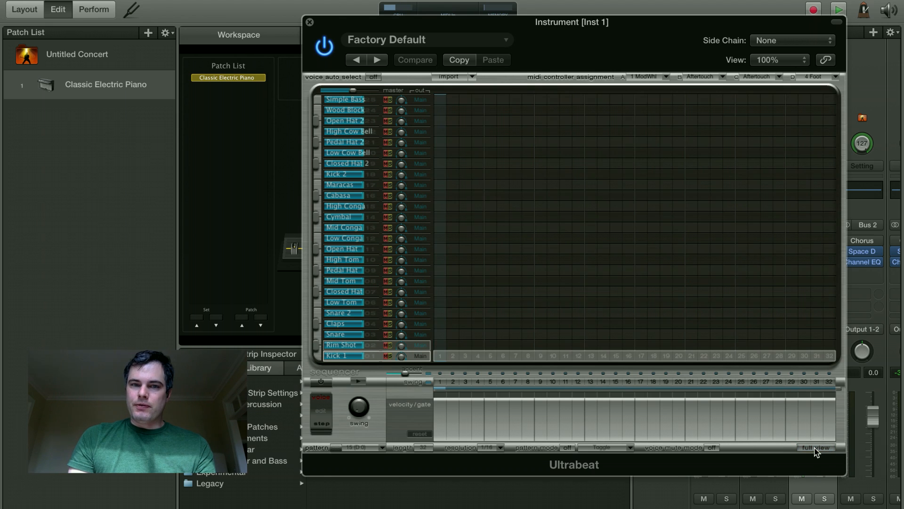
pyautogui.click(362, 124)
pyautogui.doubleClick(363, 124)
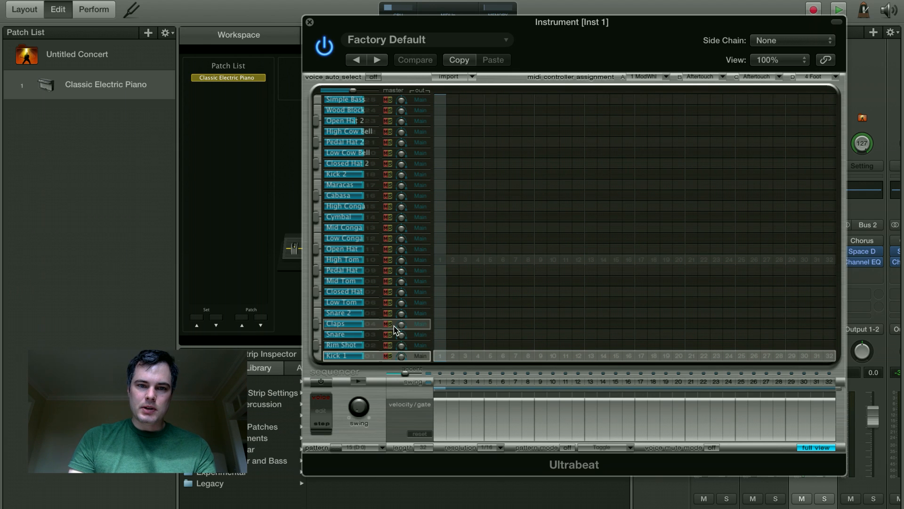
pyautogui.click(317, 357)
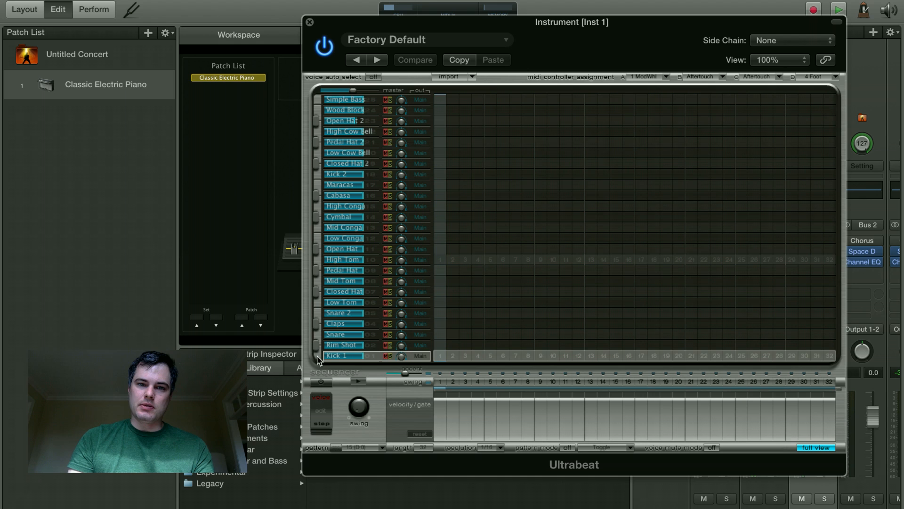
pyautogui.click(440, 356)
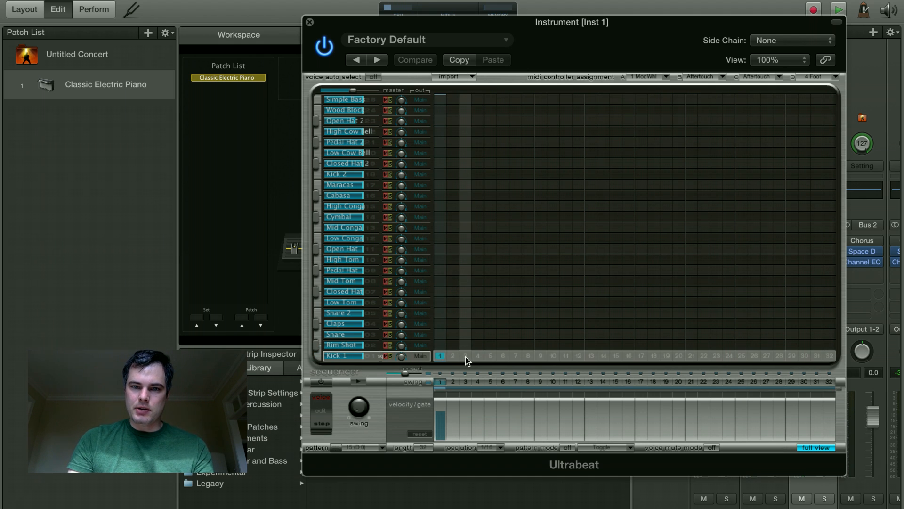
pyautogui.click(465, 356)
pyautogui.click(491, 356)
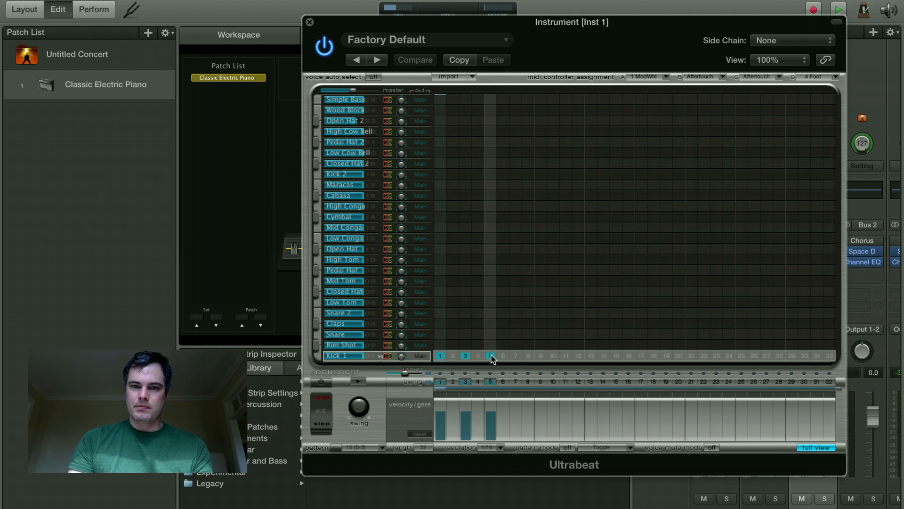
pyautogui.click(515, 356)
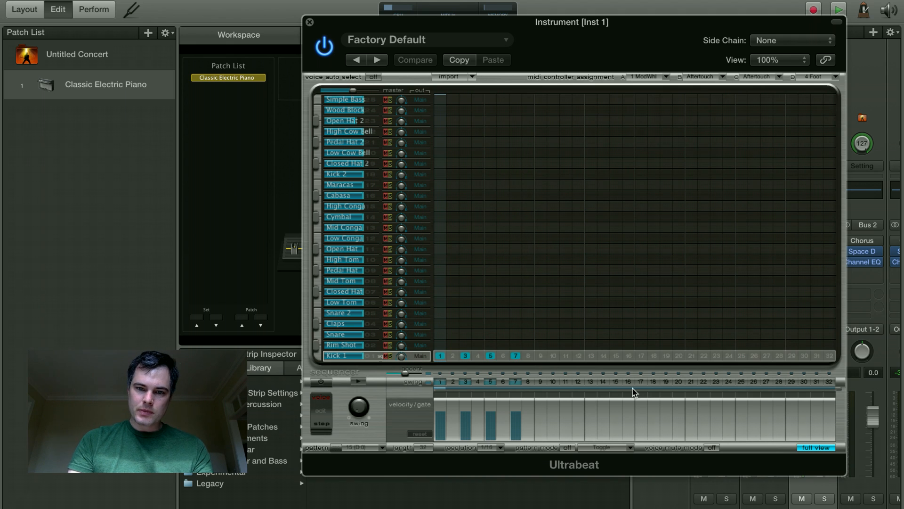
# - Set the pattern length to 8 steps and turn on the step sequencer, testing playback
pyautogui.doubleClick(429, 447)
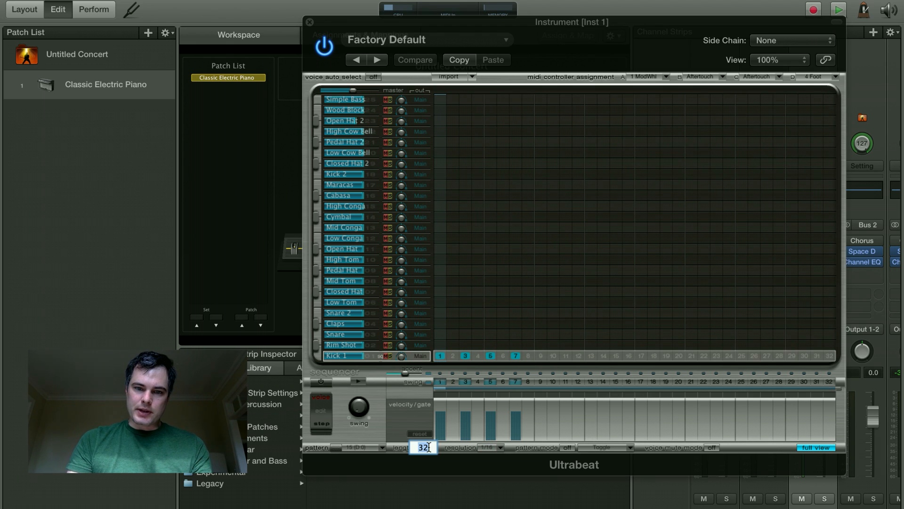
pyautogui.write('8')
pyautogui.press('Return')
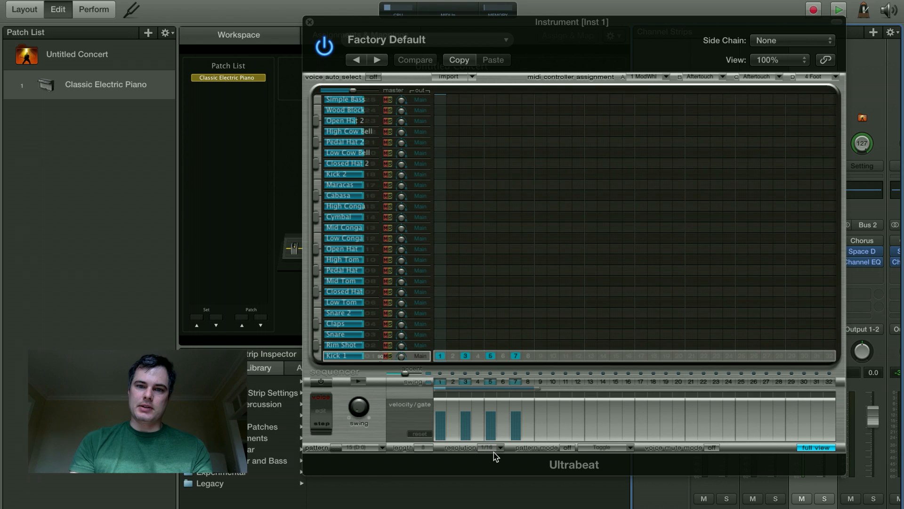
pyautogui.click(319, 382)
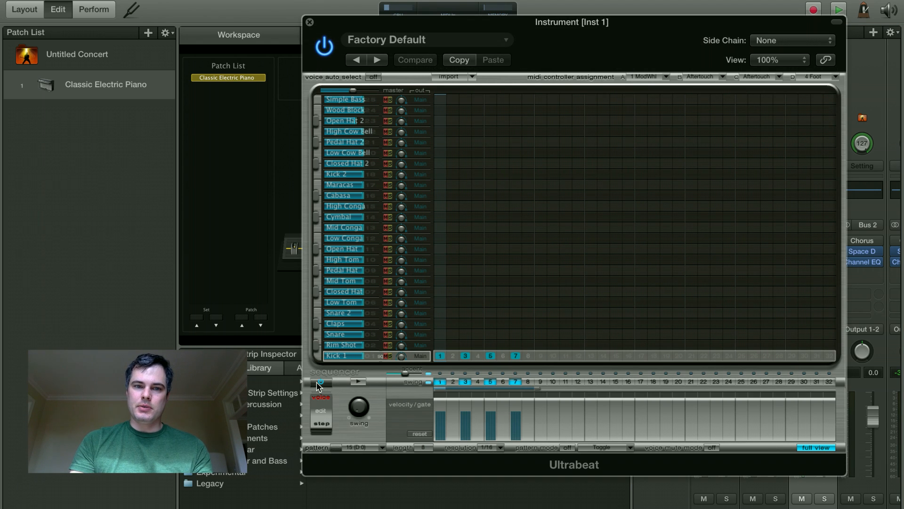
pyautogui.click(359, 381)
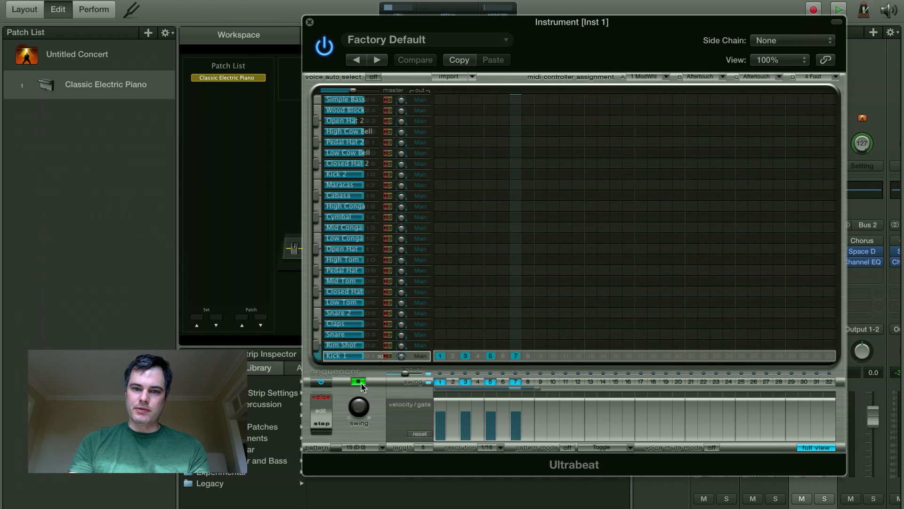
pyautogui.click(361, 382)
# - Switch the step resolution to 1/8, play the pattern, and close Ultrabeat
pyautogui.click(490, 447)
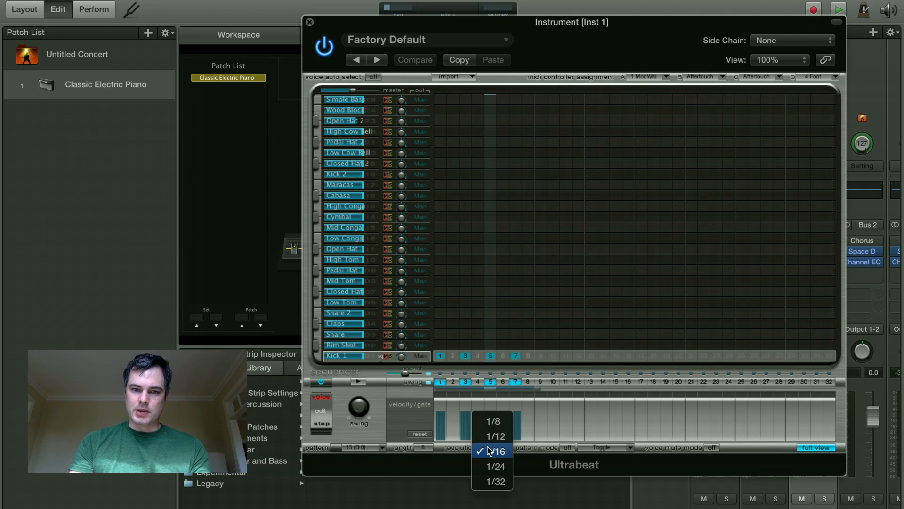
pyautogui.click(493, 422)
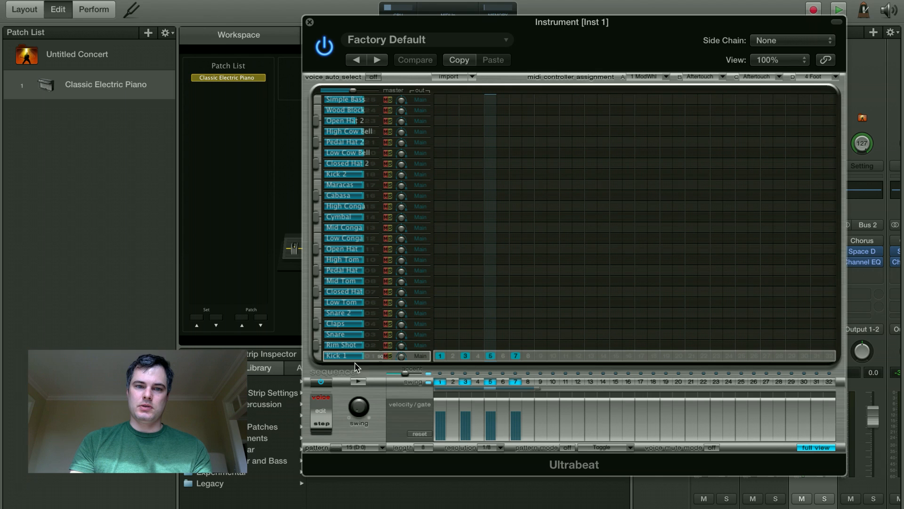
pyautogui.click(357, 382)
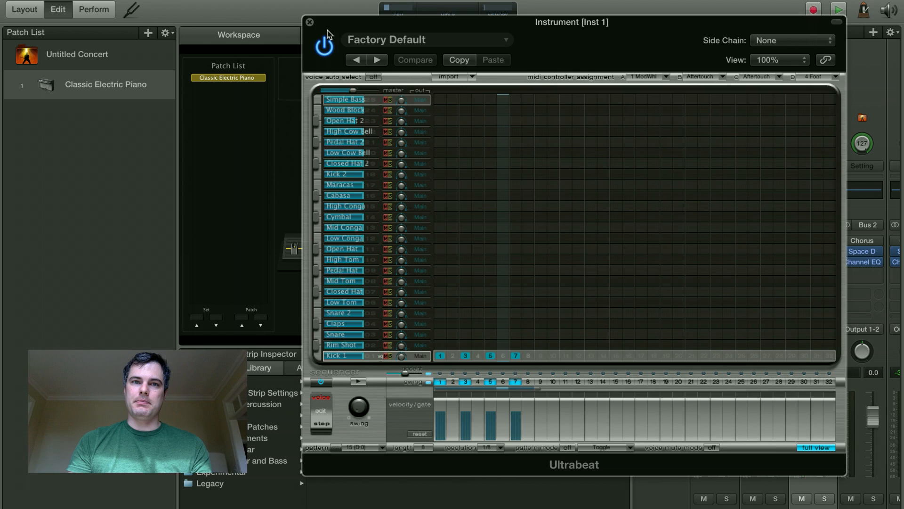
pyautogui.click(310, 22)
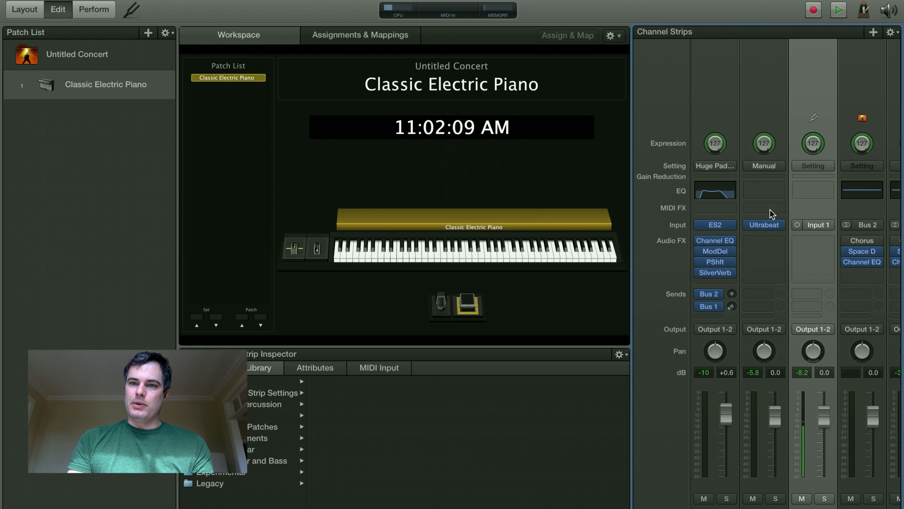
# - Insert a stereo Compressor (Dynamics) on the Ultrabeat strip's Audio FX slot
pyautogui.click(782, 243)
pyautogui.moveTo(795, 324)
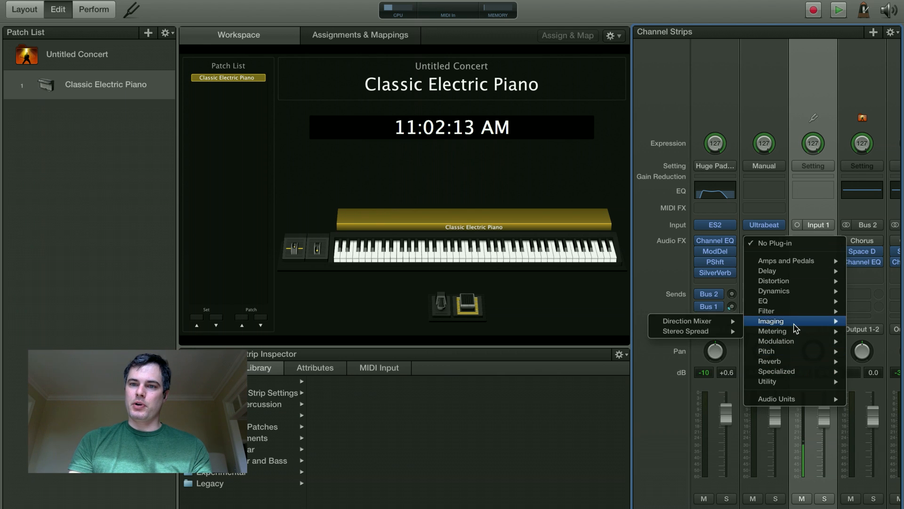
pyautogui.moveTo(793, 291)
pyautogui.moveTo(678, 301)
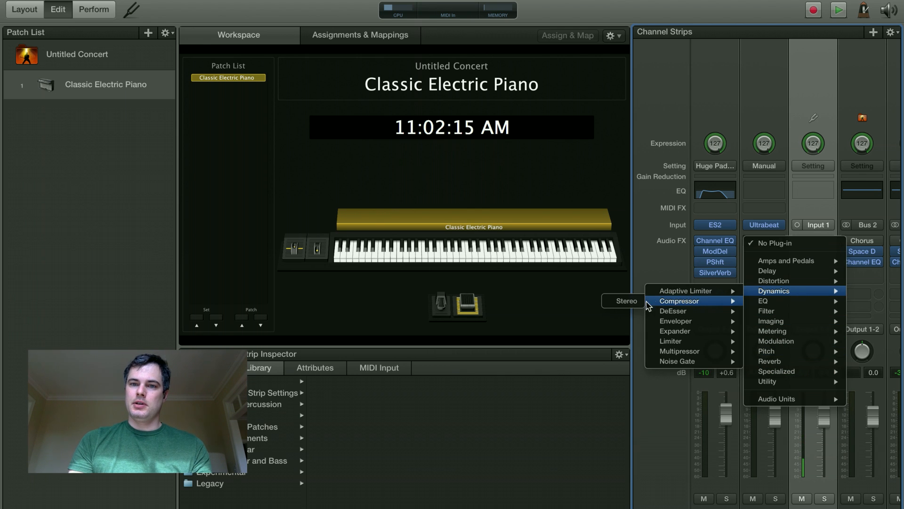
pyautogui.click(631, 301)
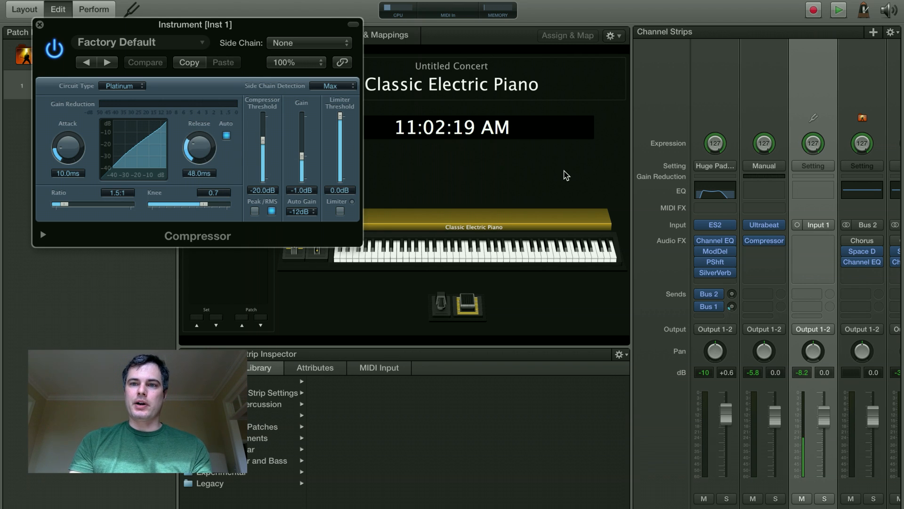
# - Set compressor gain -2 dB, ratio 2.7:1, auto release off and release 11 ms, then close it
pyautogui.press('space')
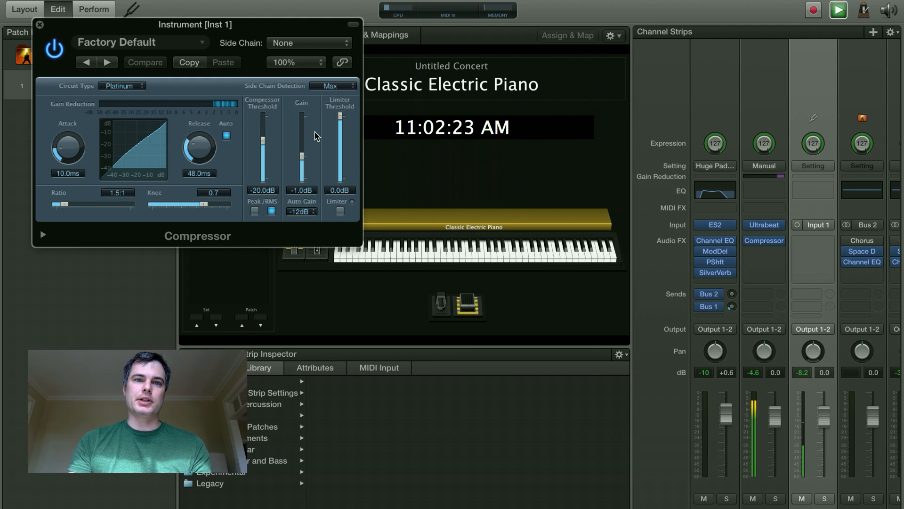
pyautogui.moveTo(299, 158); pyautogui.dragTo(301, 160)
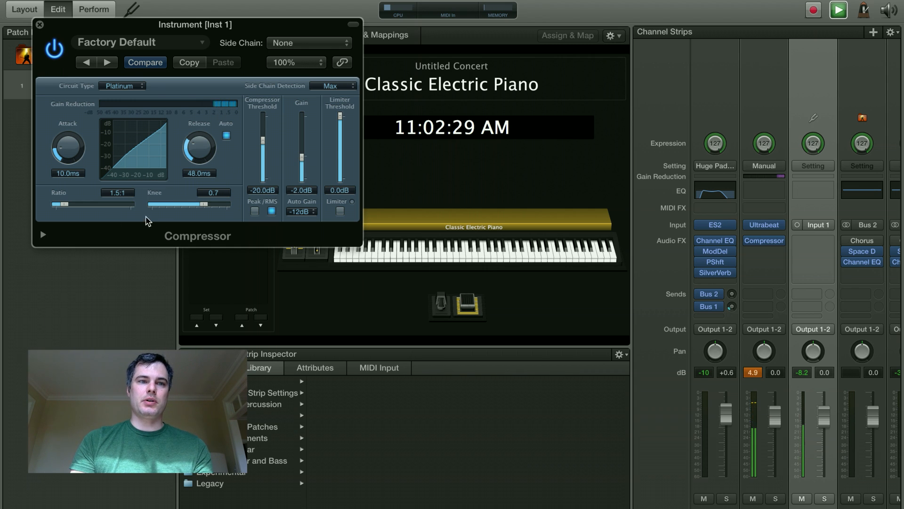
pyautogui.moveTo(65, 204); pyautogui.dragTo(76, 212)
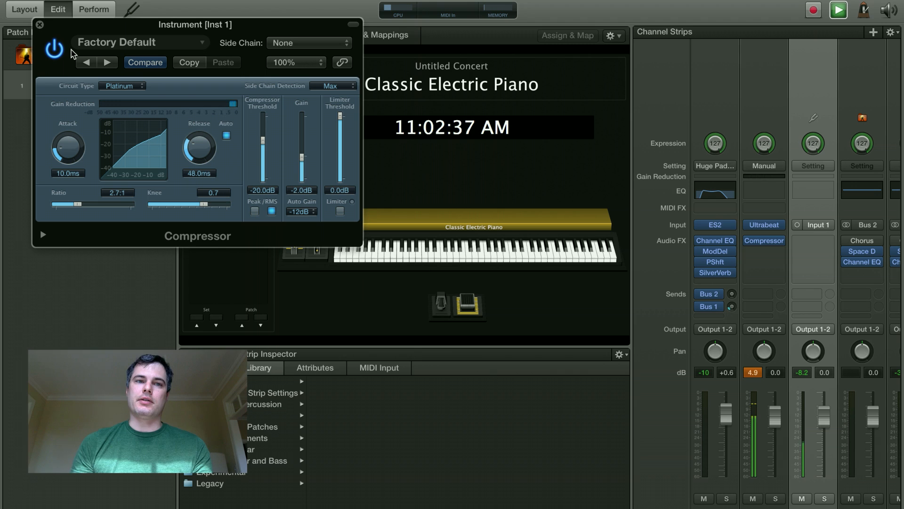
pyautogui.click(226, 137)
pyautogui.moveTo(203, 149); pyautogui.dragTo(204, 173)
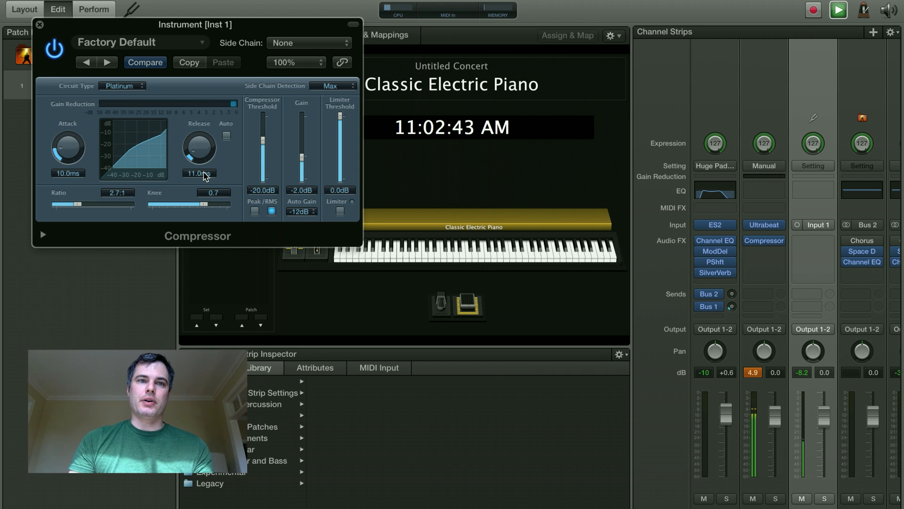
pyautogui.click(39, 25)
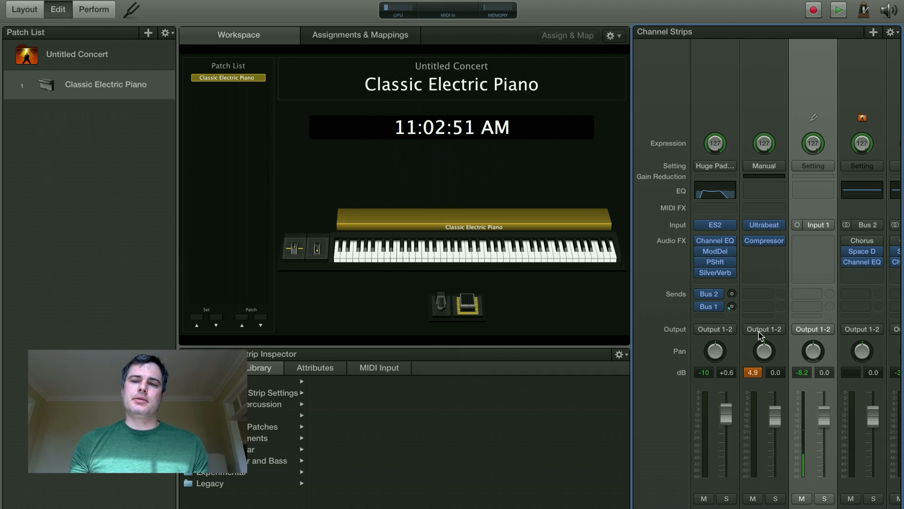
# - Change the Ultrabeat strip's output from Output 1-2 to Bus 20
pyautogui.click(779, 332)
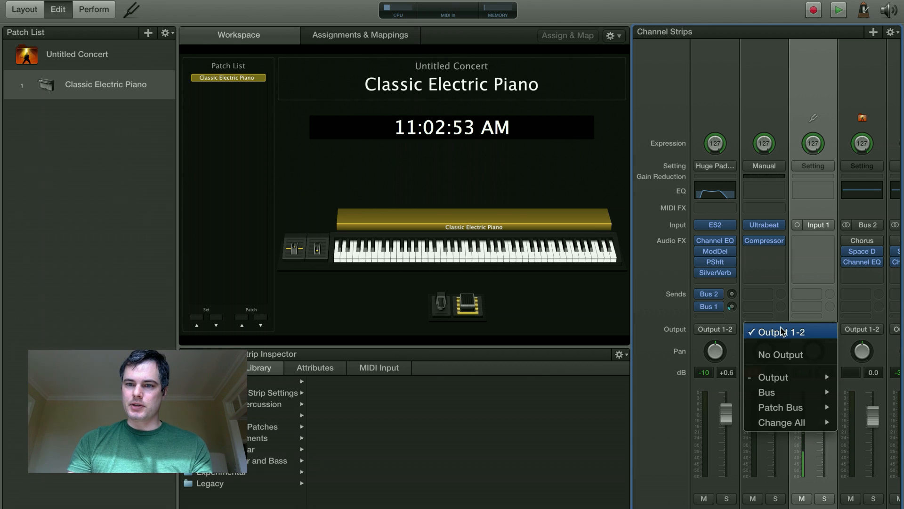
pyautogui.moveTo(791, 392)
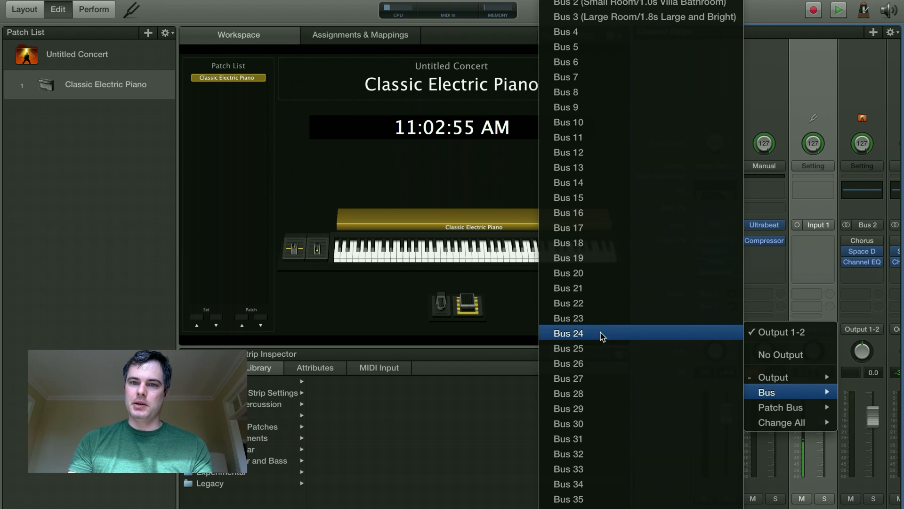
pyautogui.click(603, 277)
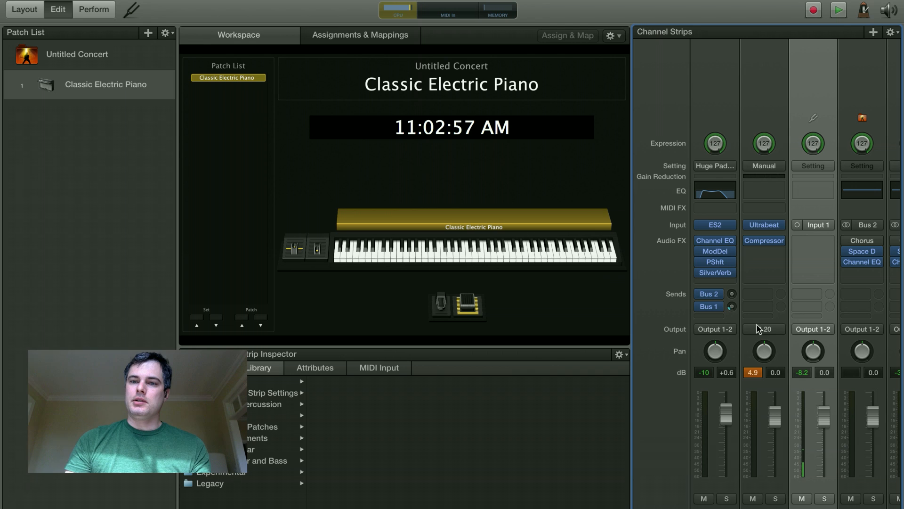
# - Insert a stereo Compressor in the Classic Electric Piano strip's empty Audio FX slot
pyautogui.click(731, 281)
pyautogui.moveTo(742, 314)
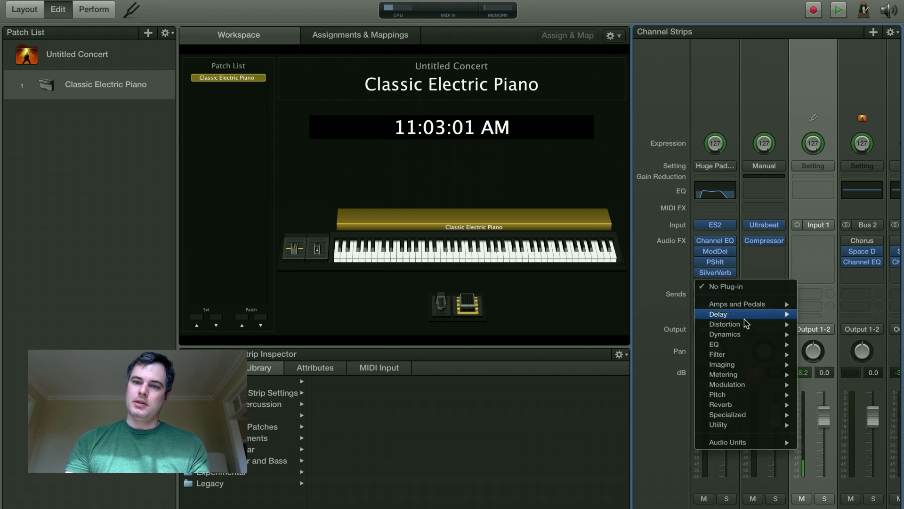
pyautogui.moveTo(750, 341)
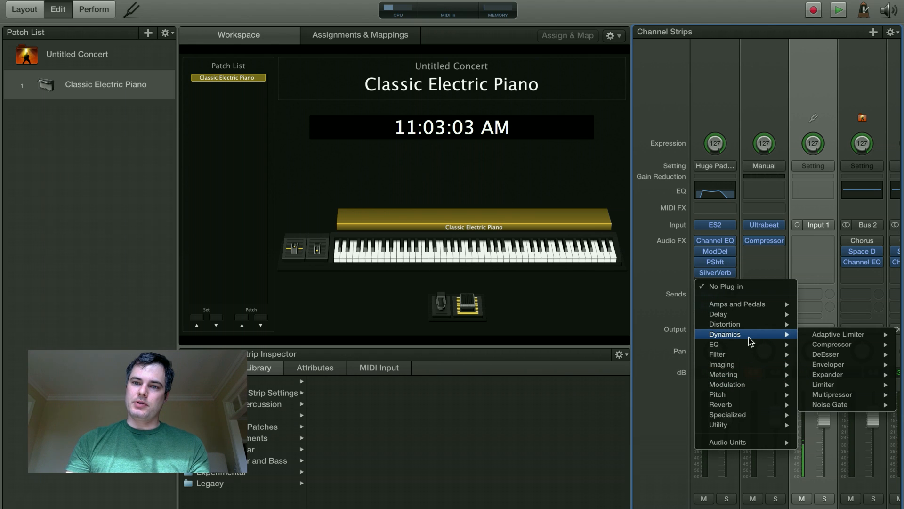
pyautogui.moveTo(863, 335)
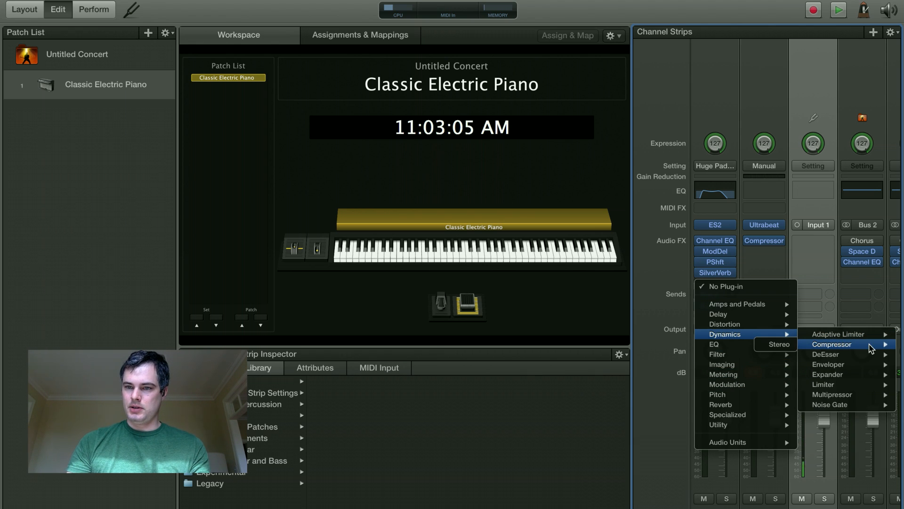
pyautogui.click(772, 344)
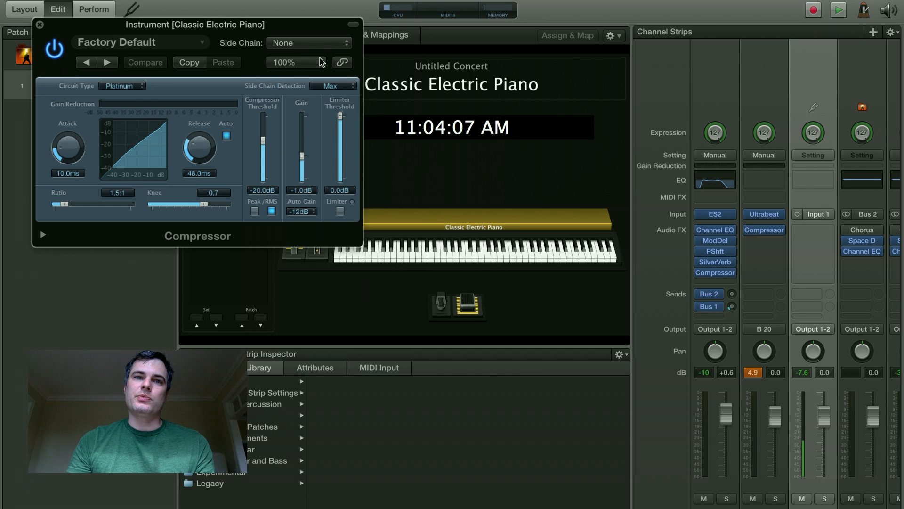
# - Key the piano compressor's side chain from Bus 20, set threshold -16.5 dB and ratio 6.1:1, then play
pyautogui.click(332, 43)
pyautogui.scroll(-3, 297, 447)
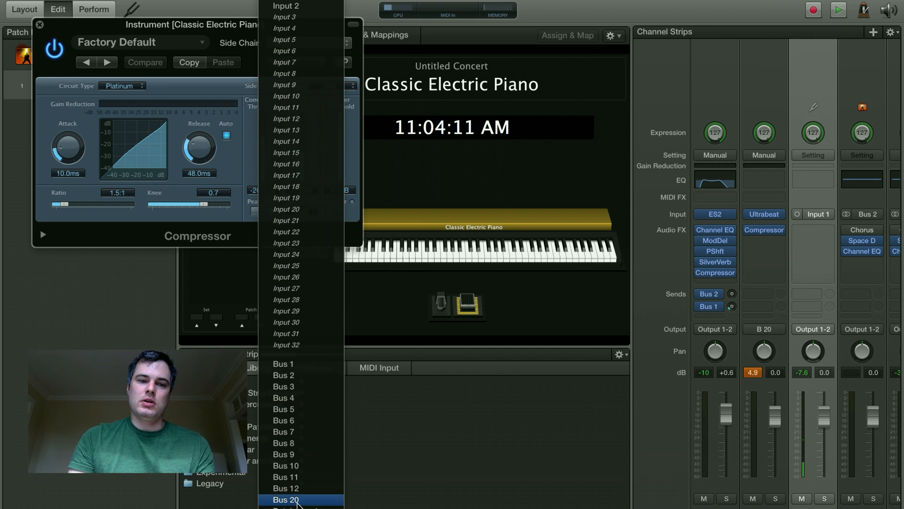
pyautogui.click(296, 498)
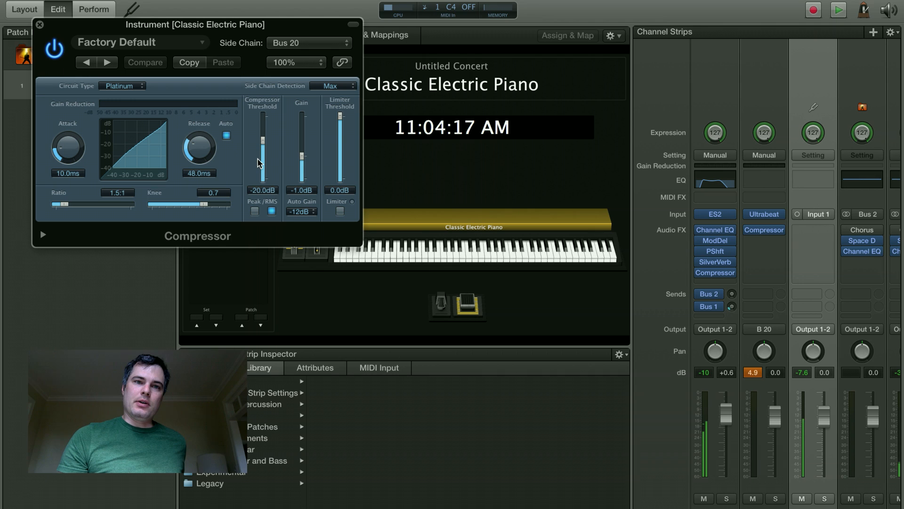
pyautogui.moveTo(264, 146)
pyautogui.mouseDown()
pyautogui.moveTo(268, 179)
pyautogui.moveTo(264, 118)
pyautogui.moveTo(265, 142)
pyautogui.mouseUp()
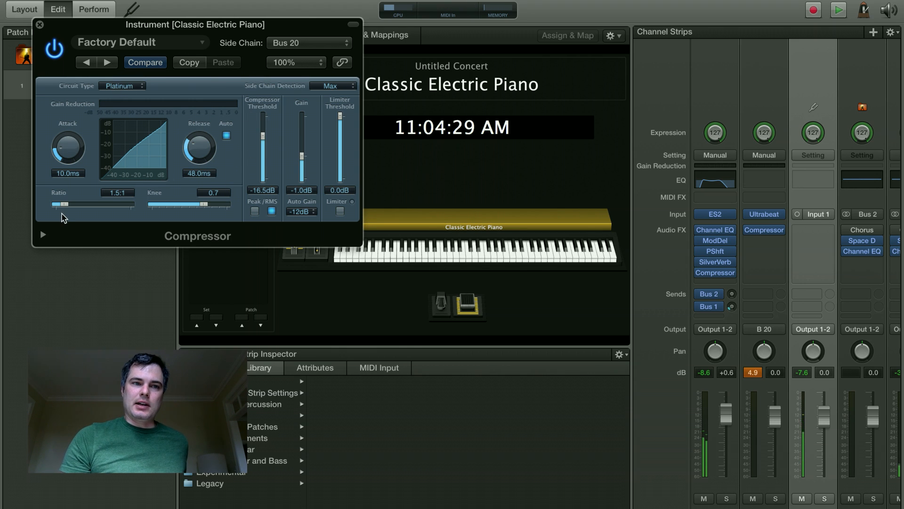
pyautogui.moveTo(61, 206); pyautogui.dragTo(95, 214)
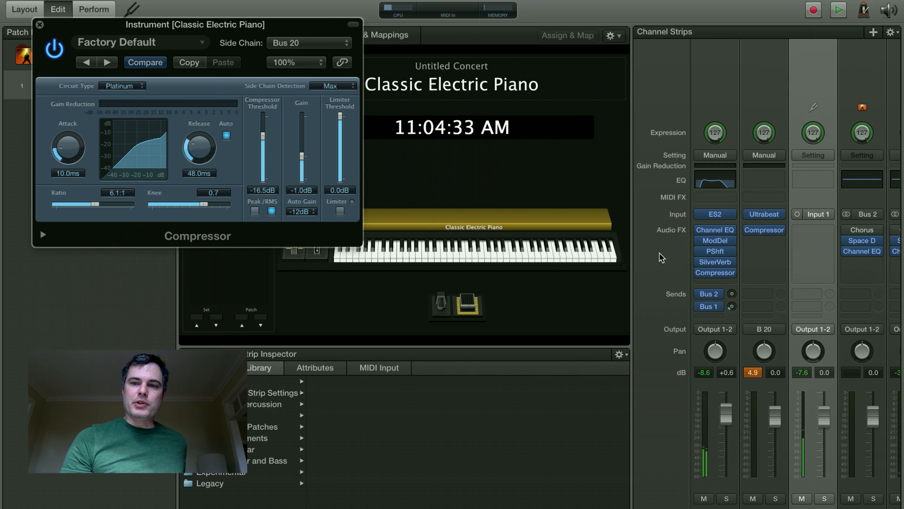
pyautogui.press('space')
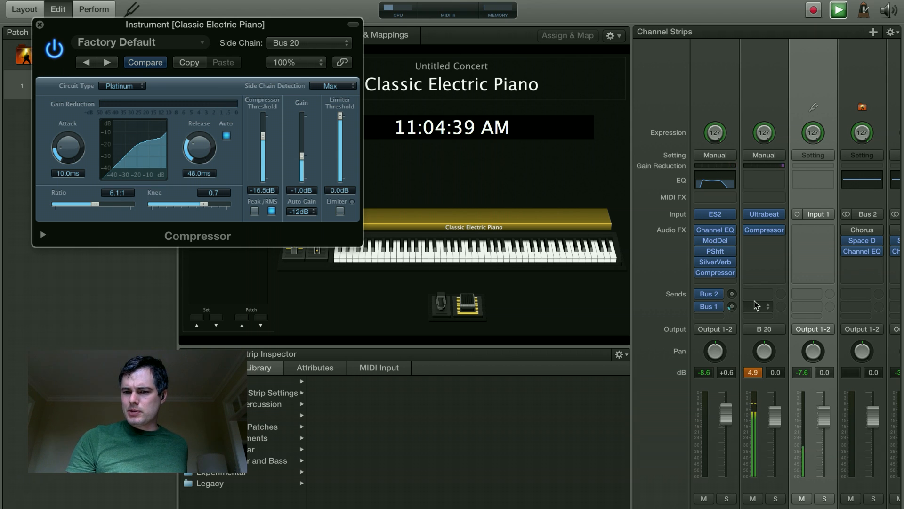
# - Switch the Bus 20 strip's output to No Output, then return to the piano strips
pyautogui.hscroll(2, 754, 305)
pyautogui.hscroll(5, 754, 305)
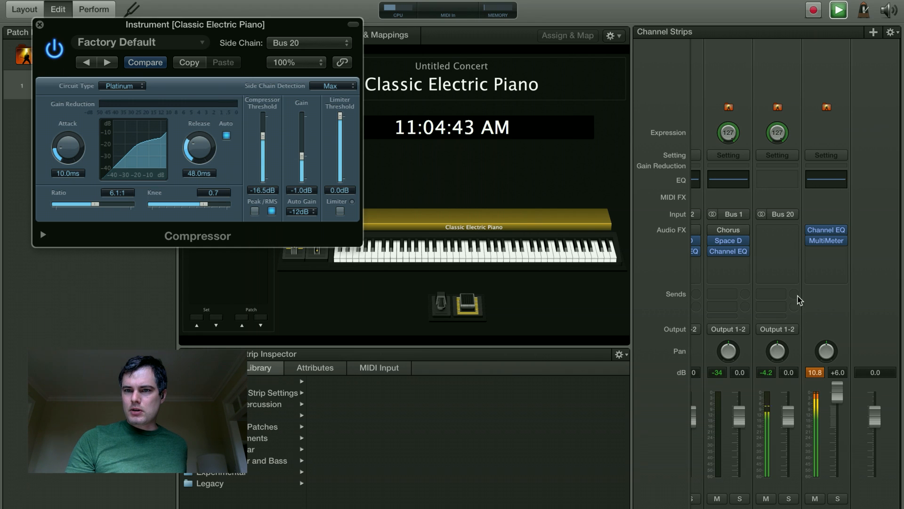
pyautogui.click(777, 329)
pyautogui.click(786, 354)
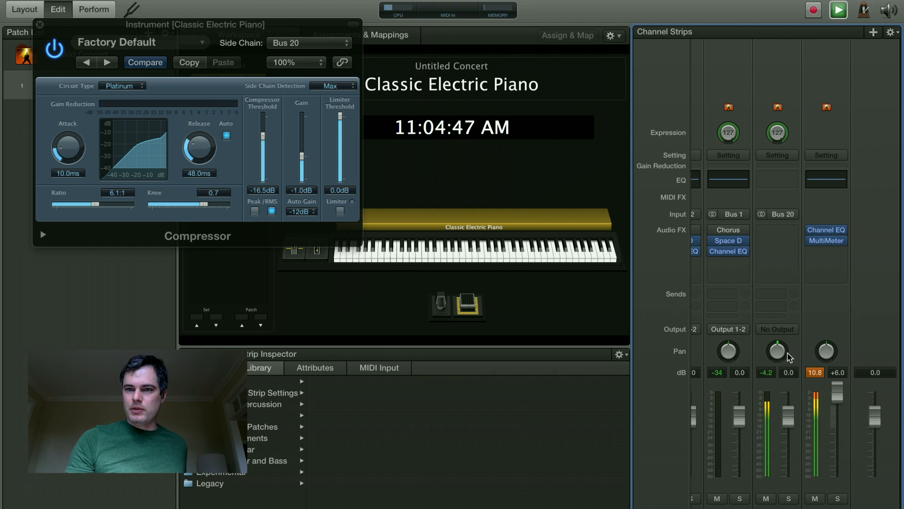
pyautogui.hscroll(-5, 763, 339)
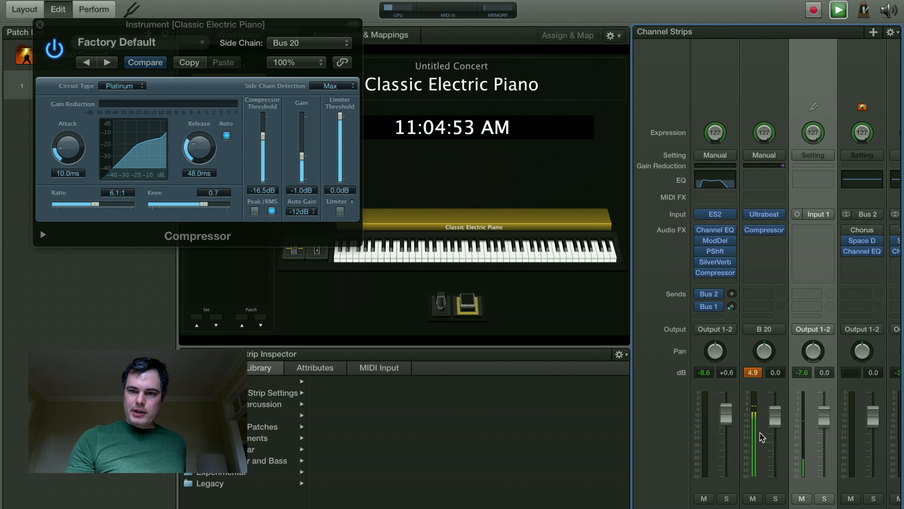
pyautogui.hscroll(4, 796, 301)
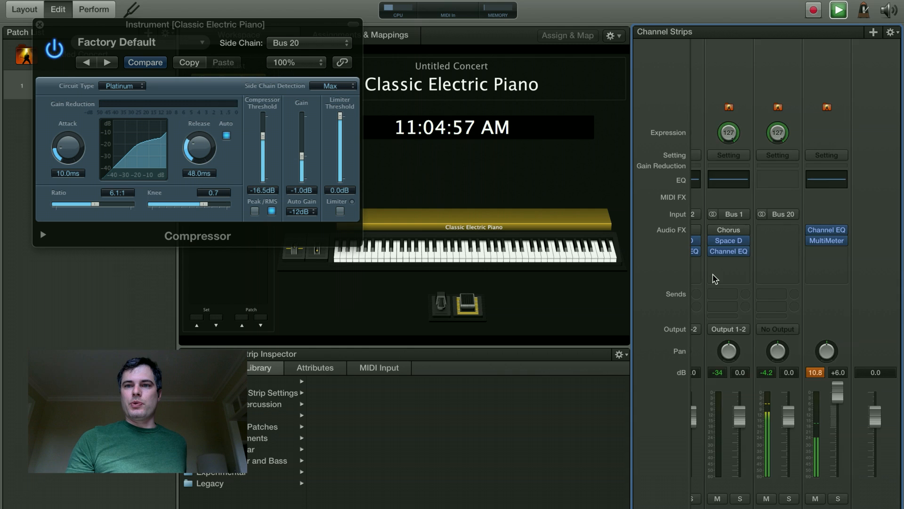
pyautogui.hscroll(-4, 712, 278)
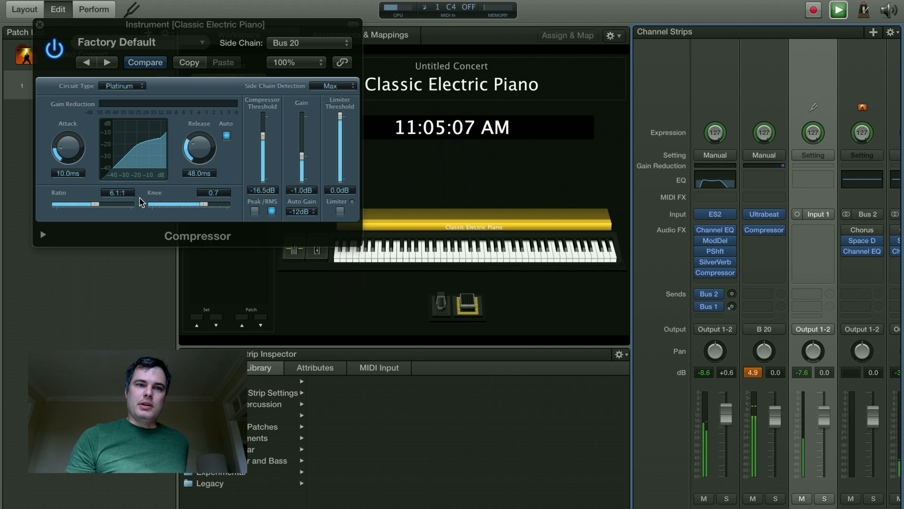
# - Push the piano compressor to 17.0:1 with lower threshold, 0.0 ms attack and 11.0 ms release
pyautogui.moveTo(96, 207); pyautogui.dragTo(117, 210)
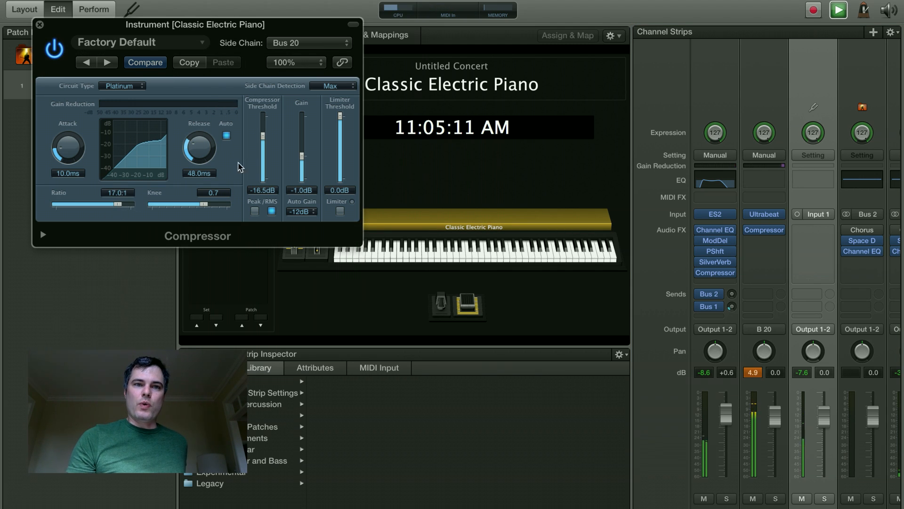
pyautogui.moveTo(263, 136); pyautogui.dragTo(263, 149)
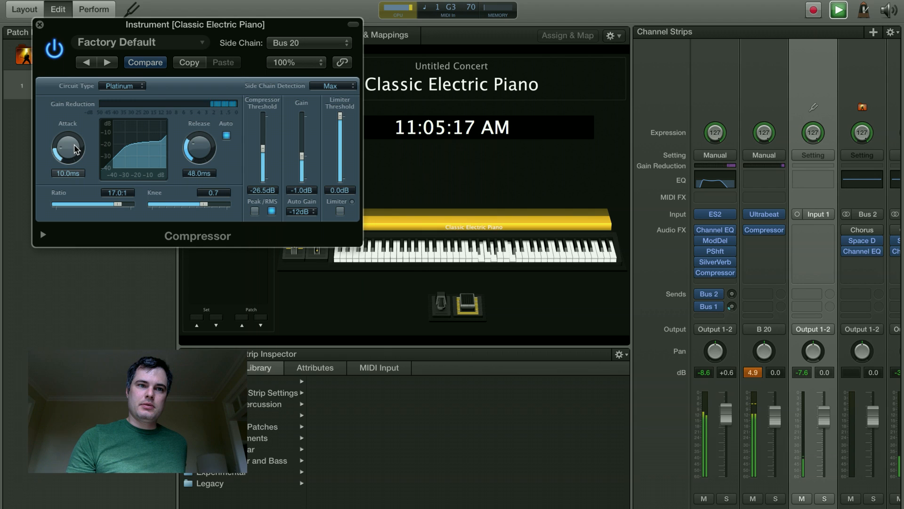
pyautogui.moveTo(68, 147); pyautogui.dragTo(66, 167)
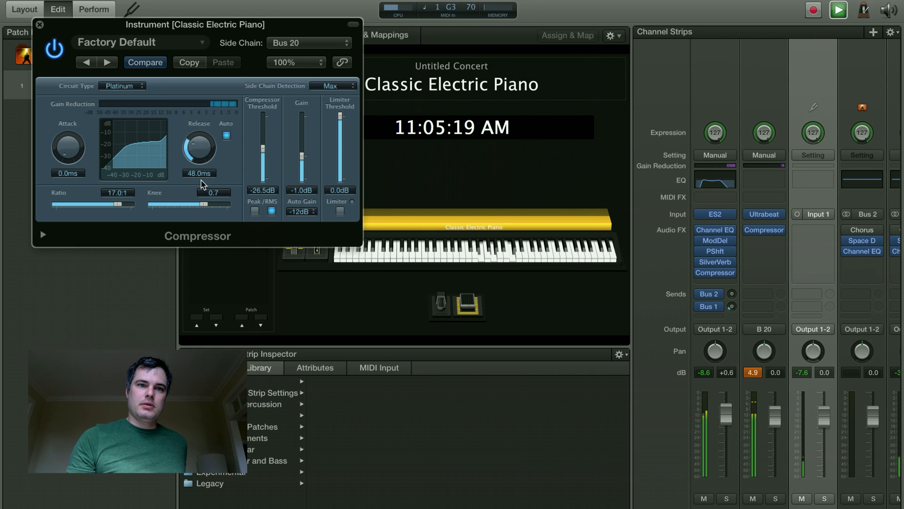
pyautogui.moveTo(201, 148); pyautogui.dragTo(215, 169)
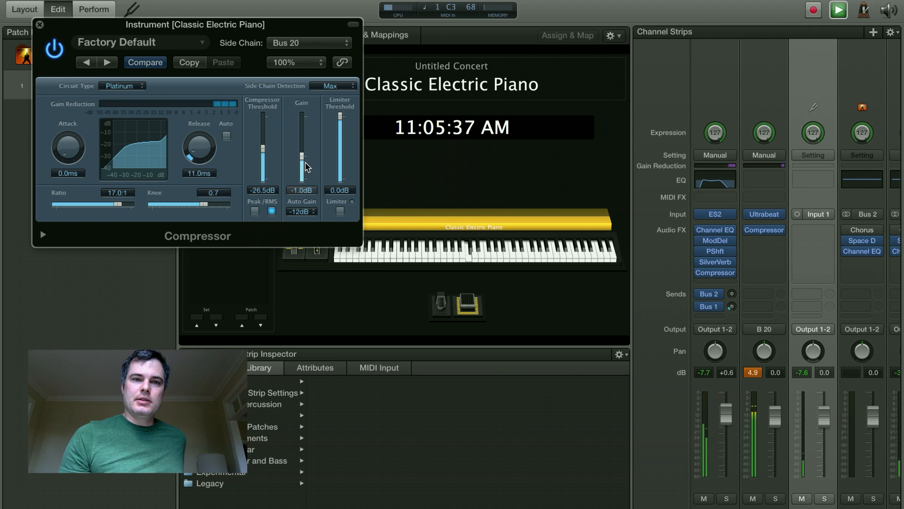
# - Settle on threshold -28.0 dB, ratio 3.6:1, limiter -3.9 dB and knee 0.0
pyautogui.moveTo(263, 151)
pyautogui.mouseDown()
pyautogui.moveTo(265, 137)
pyautogui.moveTo(263, 145)
pyautogui.mouseUp()
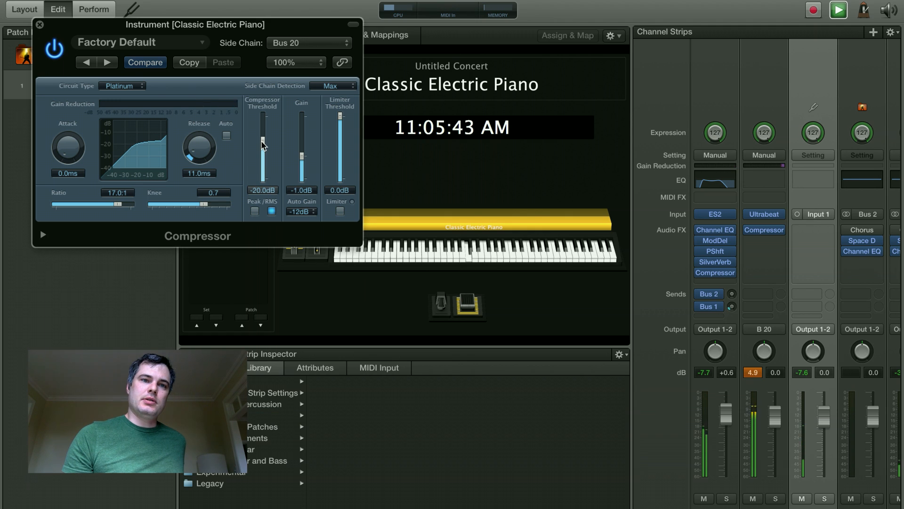
pyautogui.moveTo(118, 204); pyautogui.dragTo(84, 207)
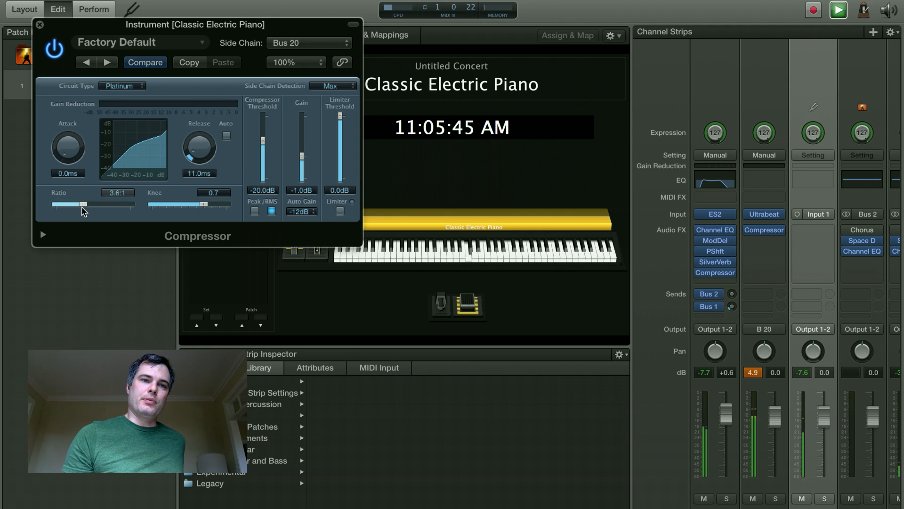
pyautogui.moveTo(263, 149); pyautogui.dragTo(262, 158)
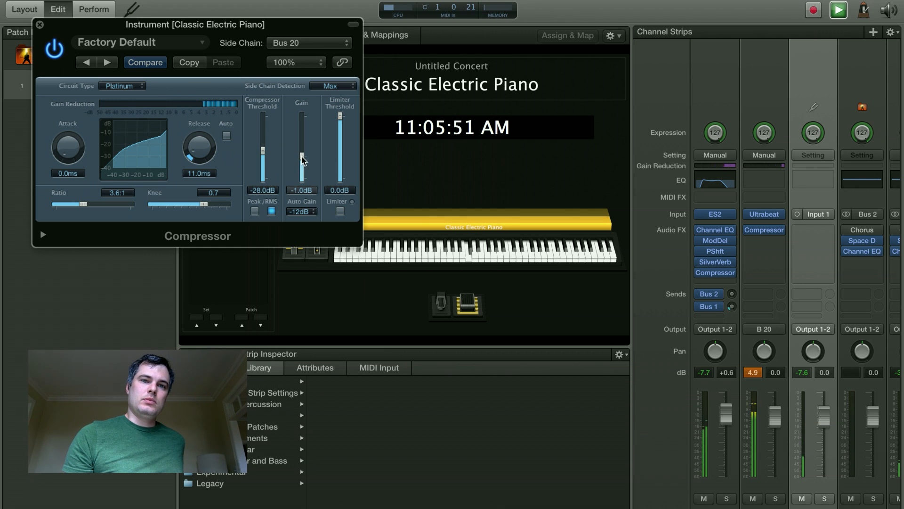
pyautogui.moveTo(340, 115); pyautogui.dragTo(341, 148)
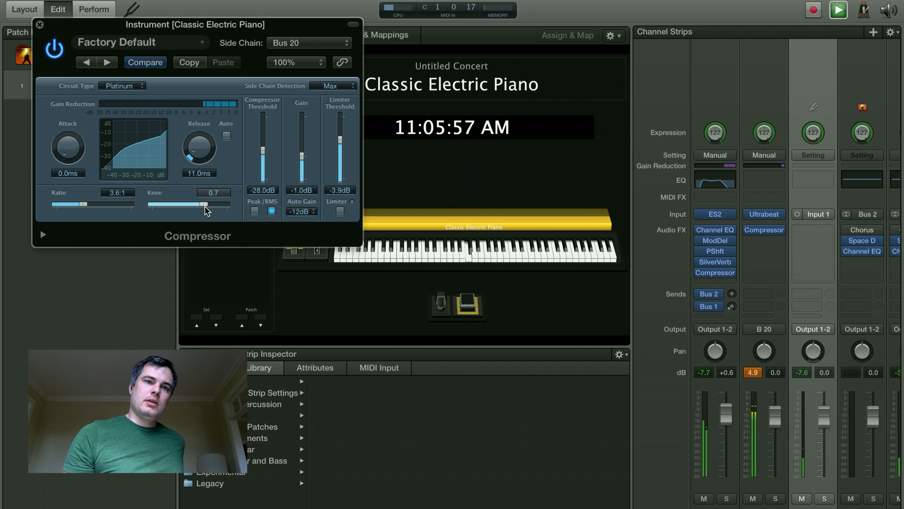
pyautogui.moveTo(173, 208); pyautogui.dragTo(133, 208)
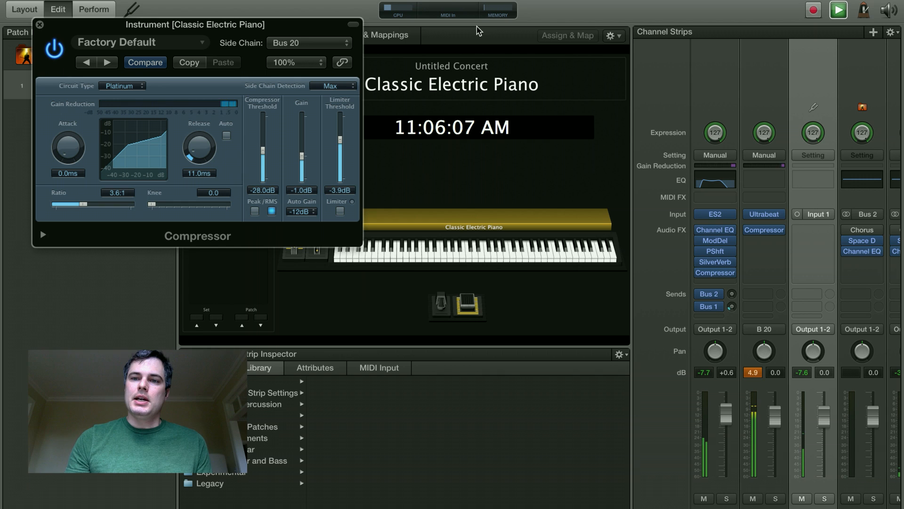
pyautogui.click(759, 219)
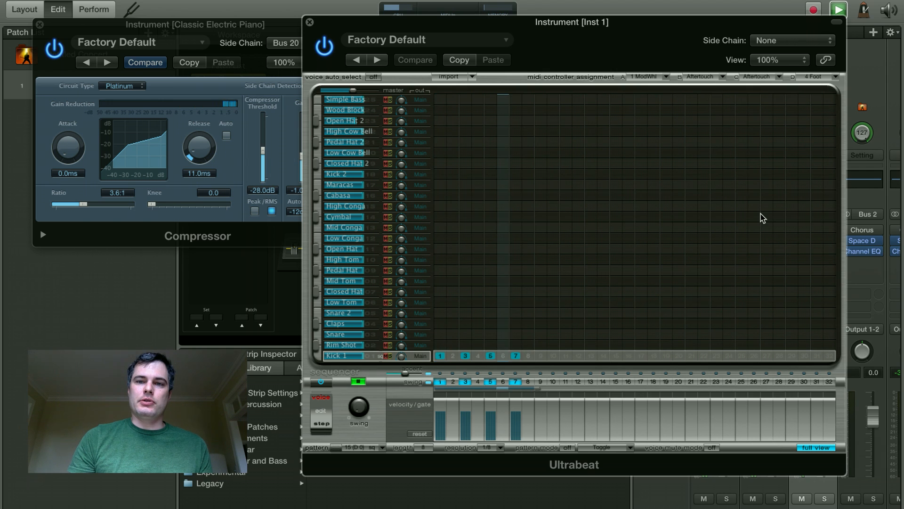
pyautogui.click(819, 449)
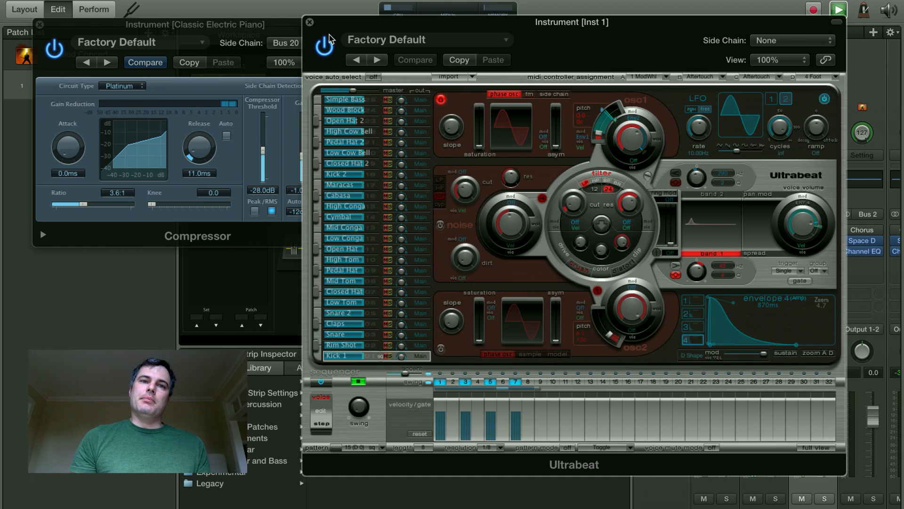
pyautogui.click(310, 23)
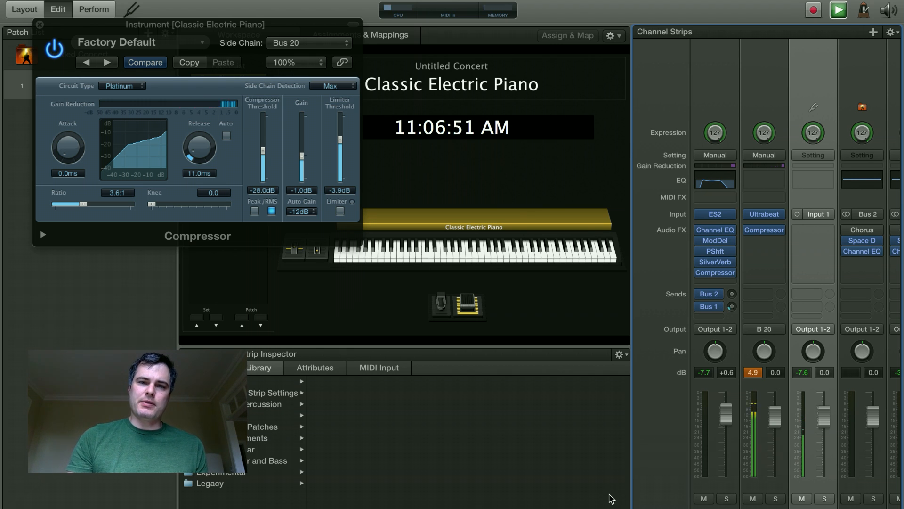
pyautogui.moveTo(434, 507)
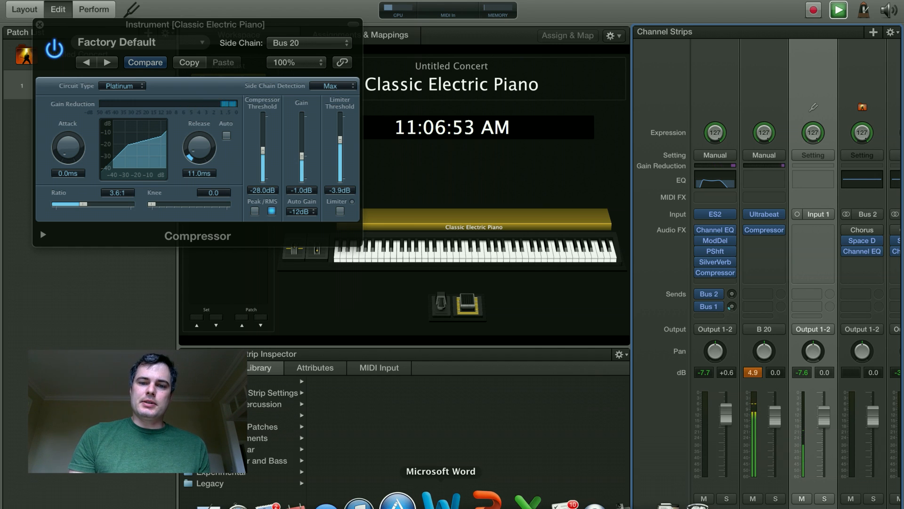